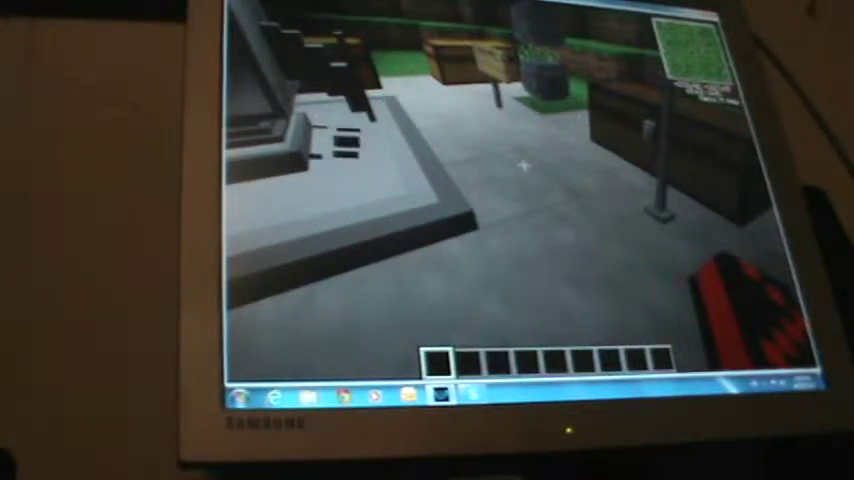
Step: Bring up the creative inventory, which shows items filtered by 'red'
key(e)
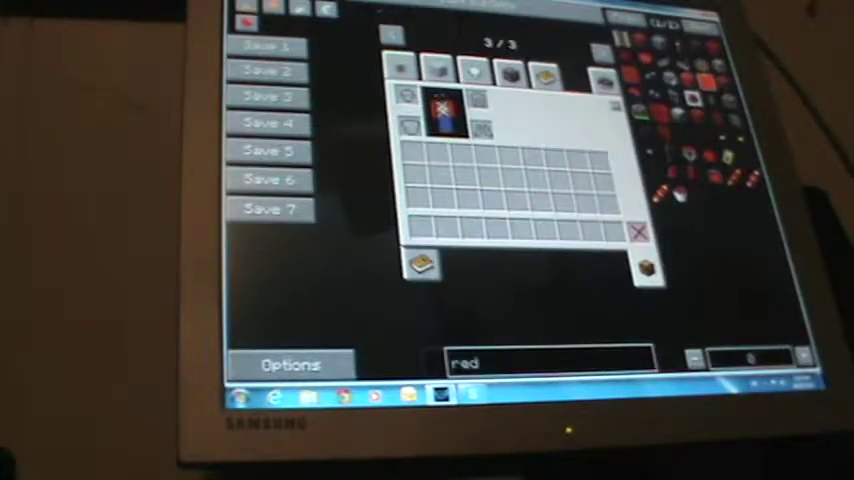
Step: Clear the 'red' item search and take the oxygen tank from the large chest
key(e)
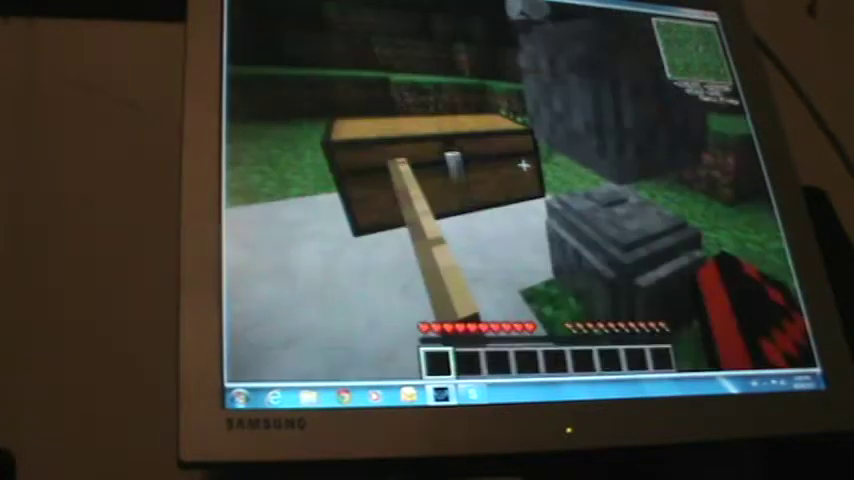
key(e)
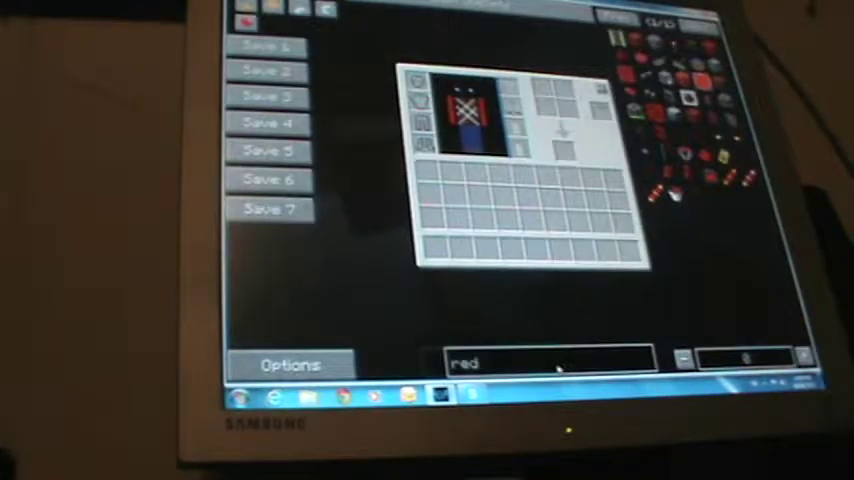
key(BackSpace)
key(BackSpace)
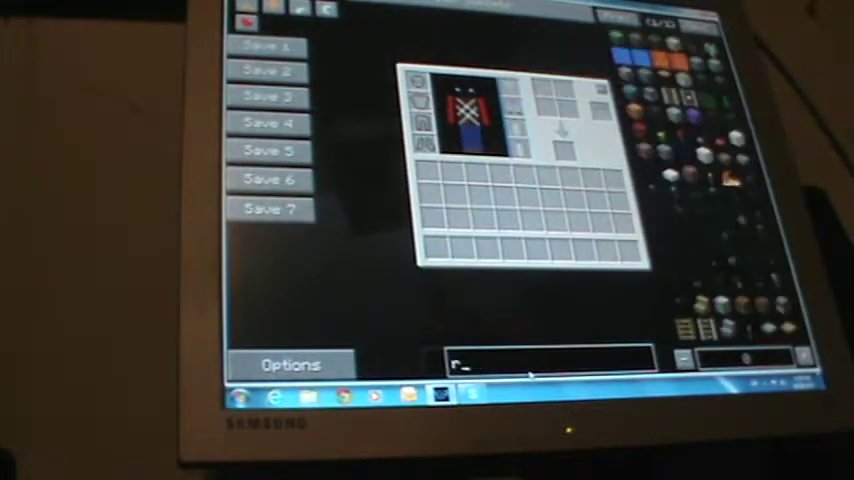
key(BackSpace)
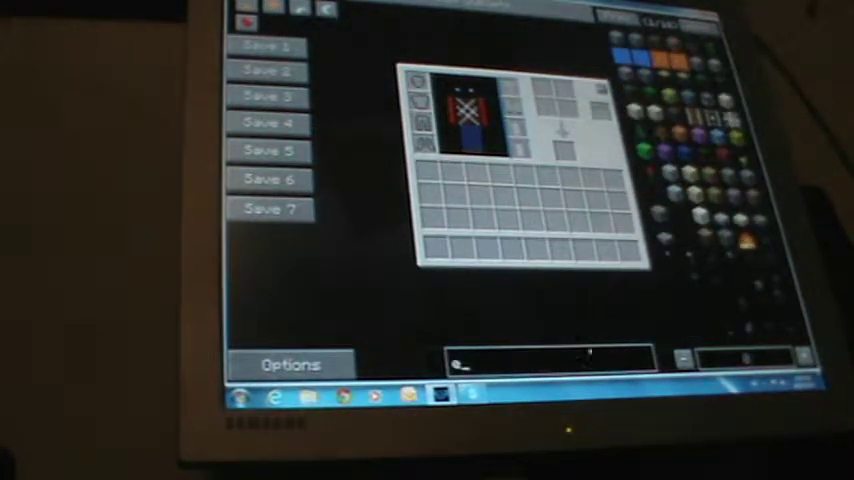
scroll(624, 285, up, 2)
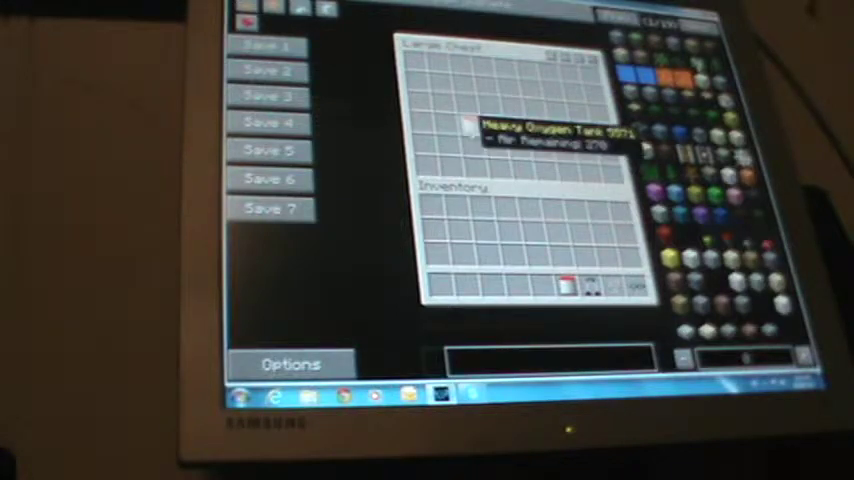
shift+click(468, 124)
Step: Equip the Oxygen Gear and oxygen tanks in the inventory's equipment slots
key(e)
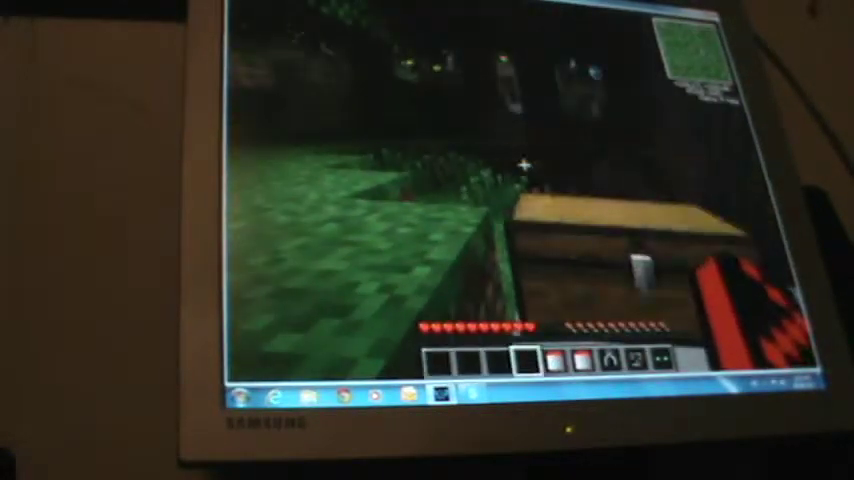
scroll(524, 166, down, 6)
scroll(524, 166, down, 1)
key(e)
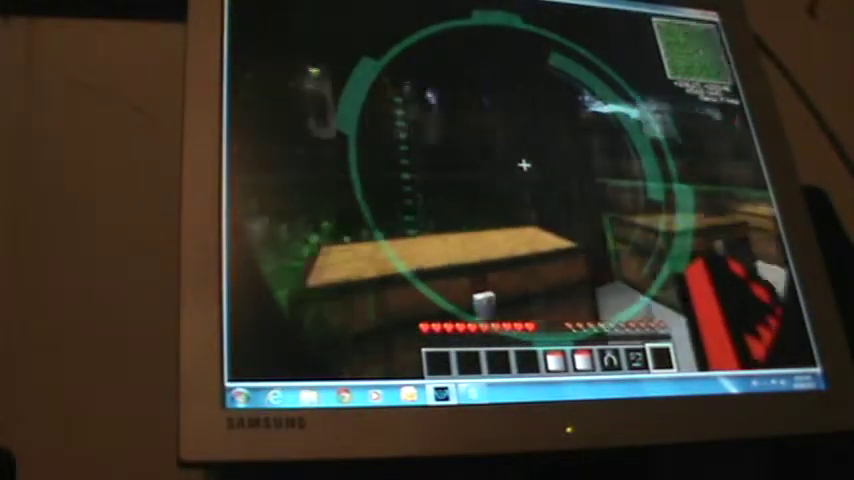
scroll(524, 165, up, 1)
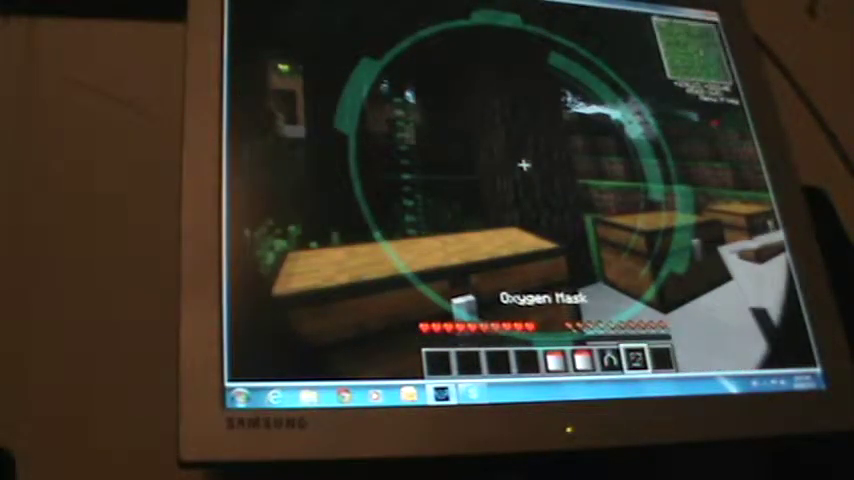
key(e)
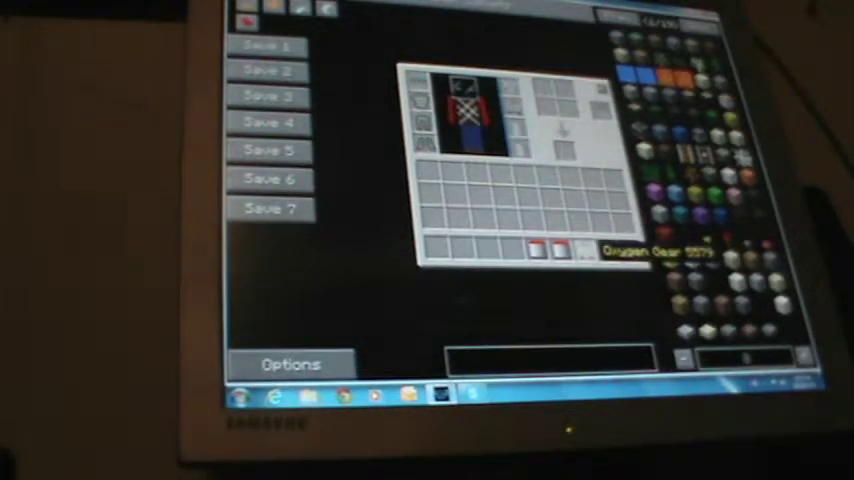
click(586, 250)
click(517, 130)
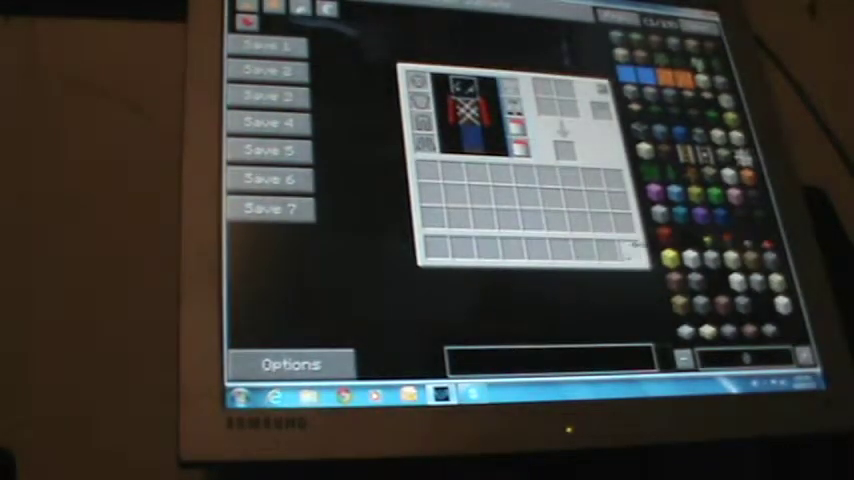
key(e)
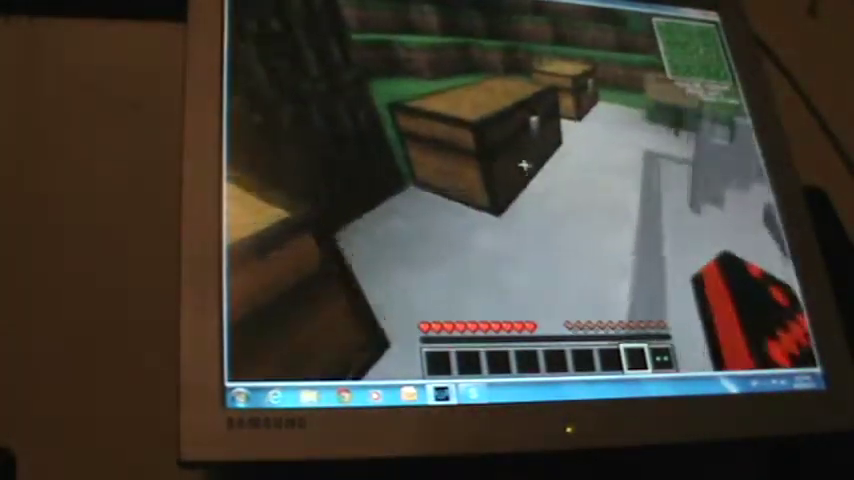
Step: Inspect the large chest holding Rocket Launch Pads and a schematic, then close it
right_click(527, 152)
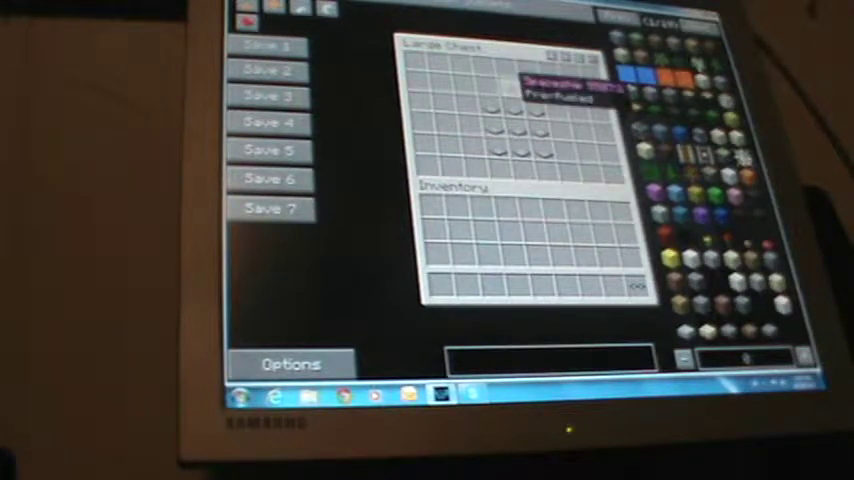
key(Escape)
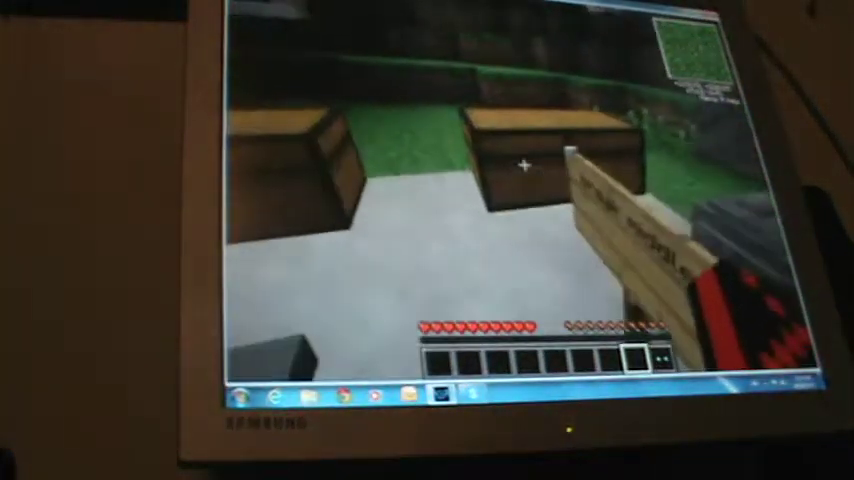
right_click(524, 165)
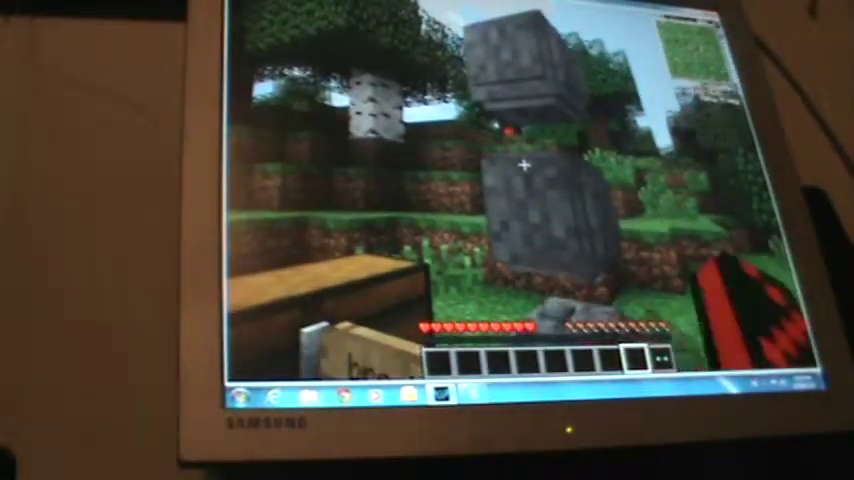
click(523, 165)
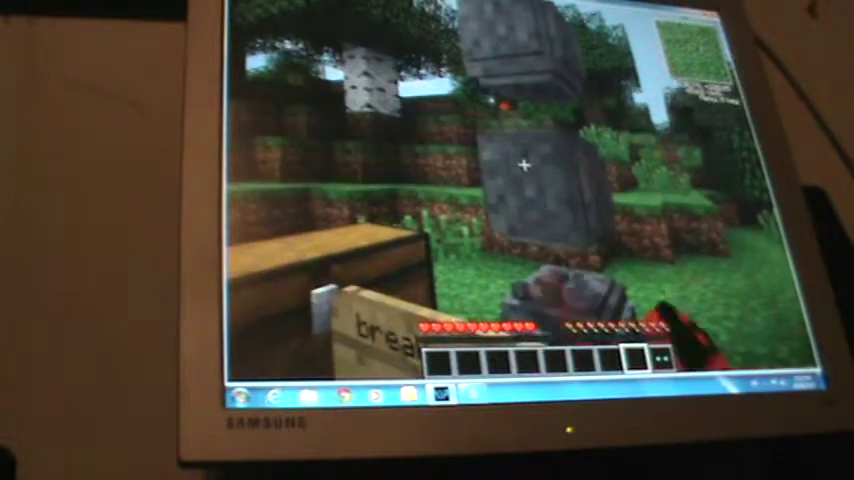
Step: Search the inventory item browser for the Heavy Duty Pickaxe
key(e)
click(546, 360)
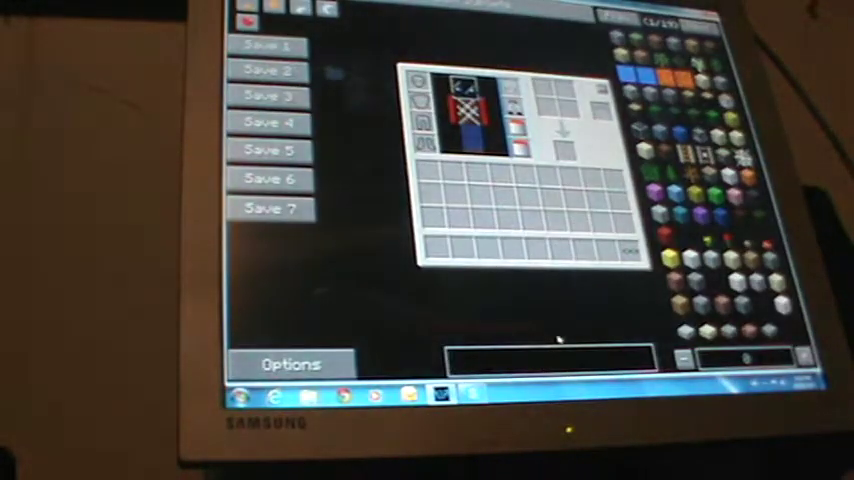
text(pi)
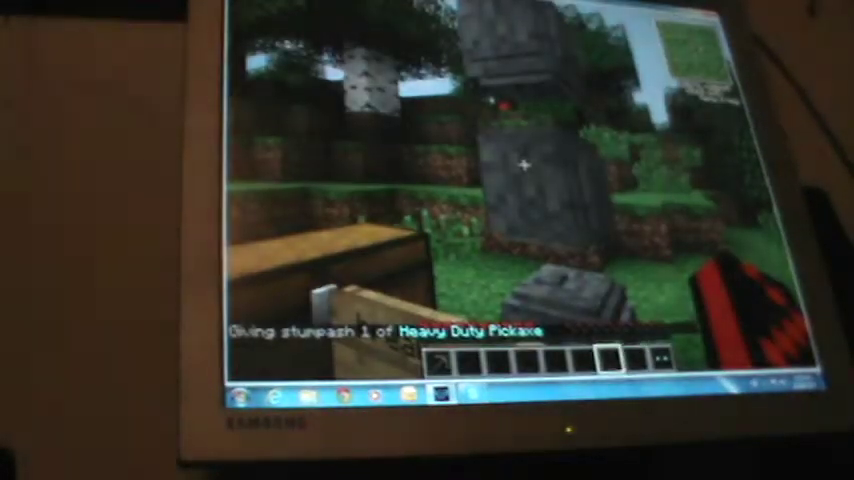
scroll(524, 165, down, 1)
scroll(524, 165, down, 1)
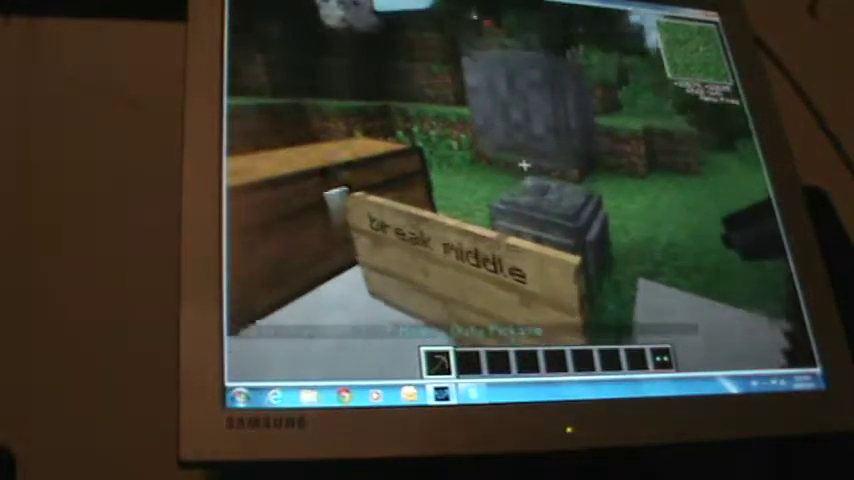
Step: Remove the pickaxe from the hotbar and walk past the sign and chest onto the grass
key(e)
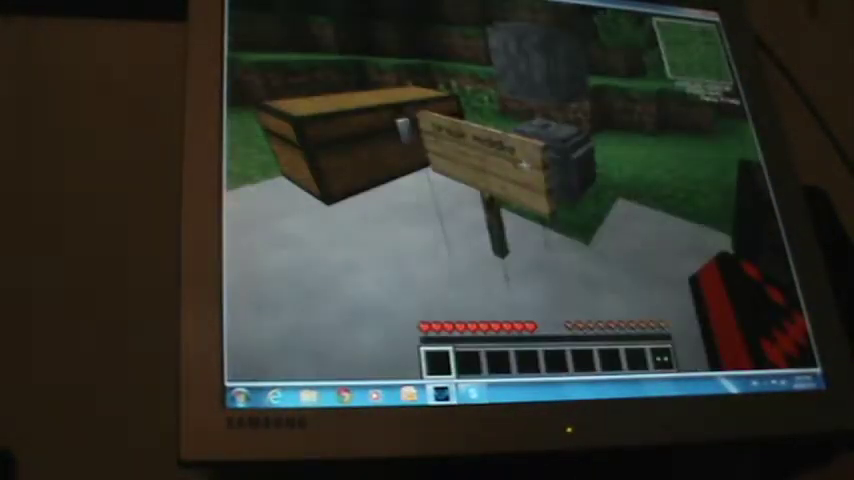
key(w)
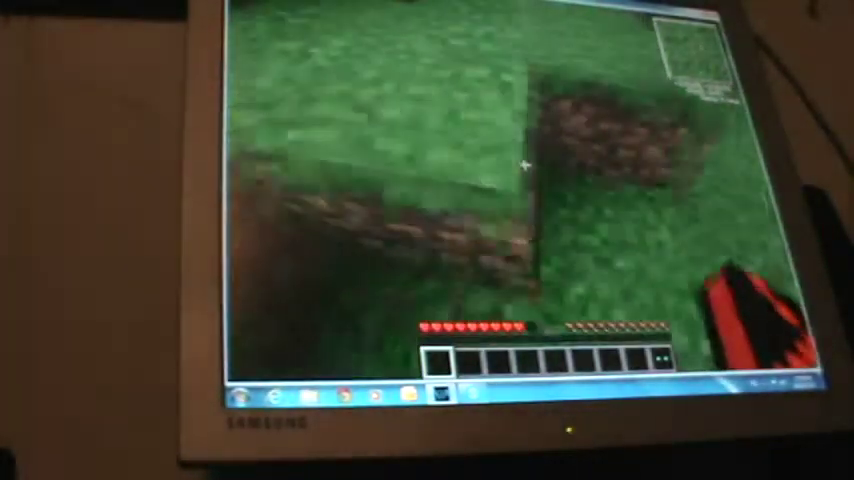
key(e)
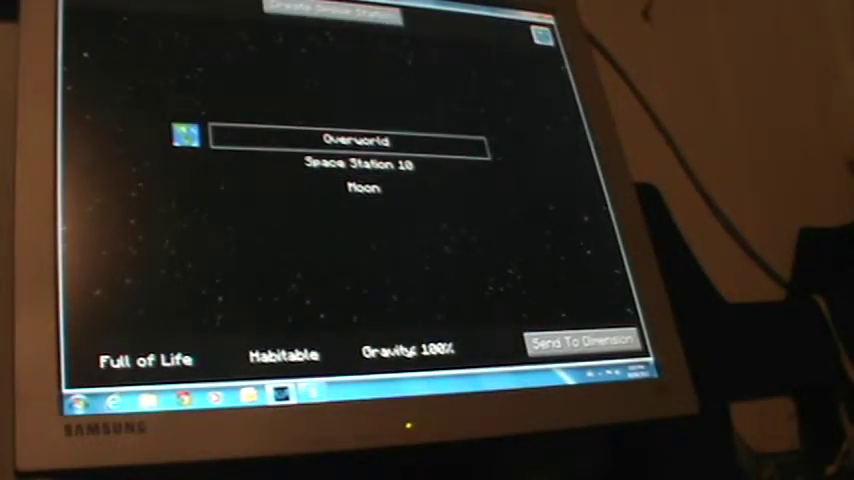
Step: Compare Space Station 10, Moon and Overworld in the list, then travel to the Moon
click(363, 188)
click(355, 164)
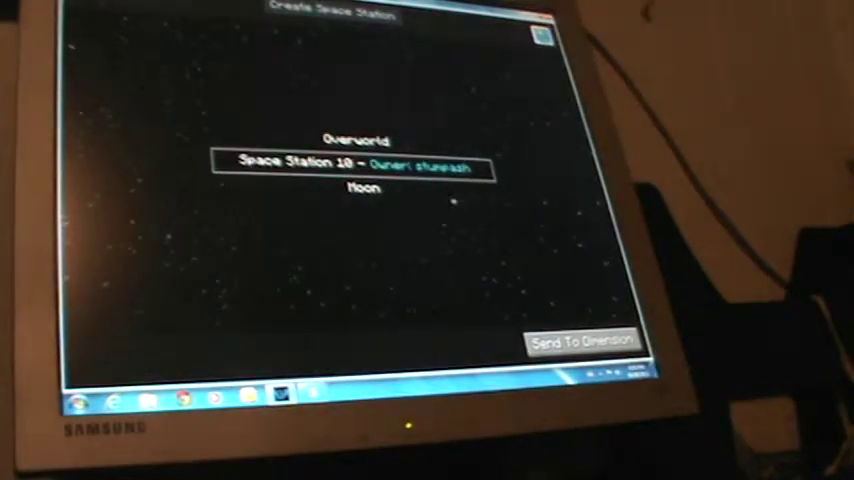
click(431, 191)
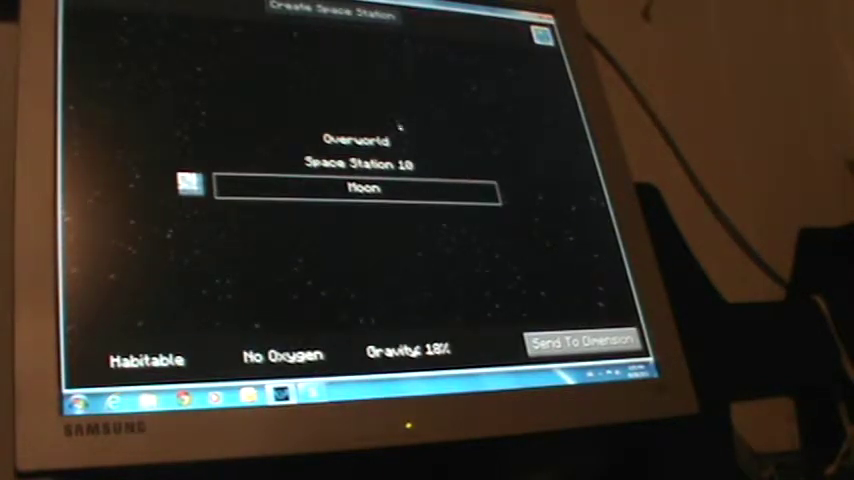
click(400, 140)
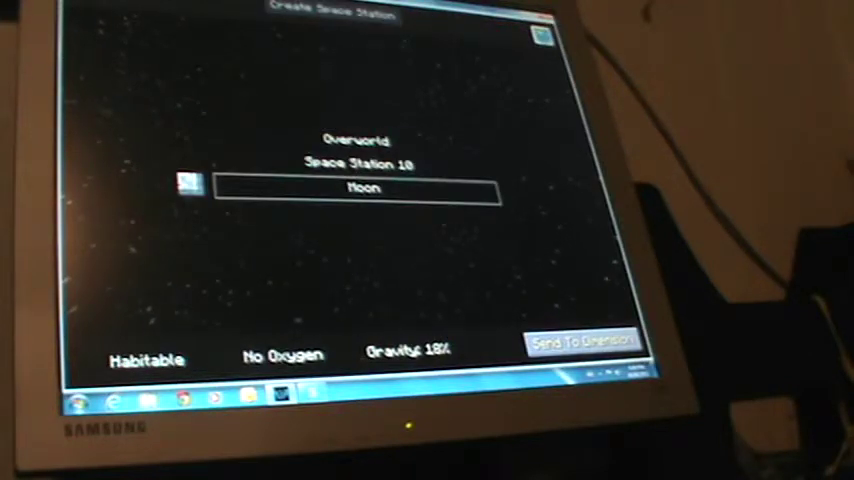
click(582, 341)
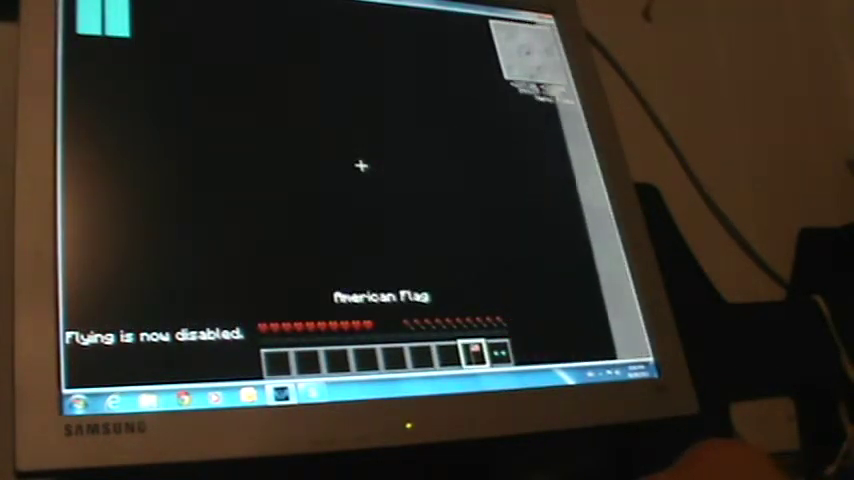
Step: Hold the red-and-black item from hotbar slot 7 and open the inventory
key(7)
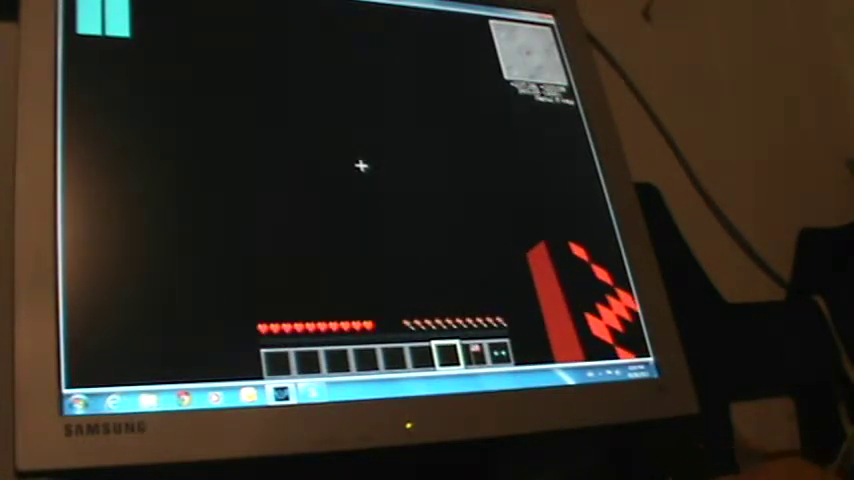
key(e)
key(e)
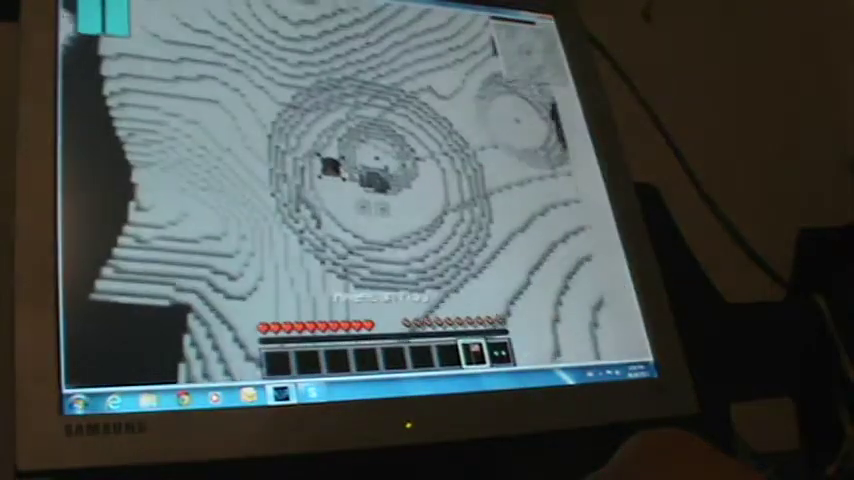
scroll(380, 180, down, 1)
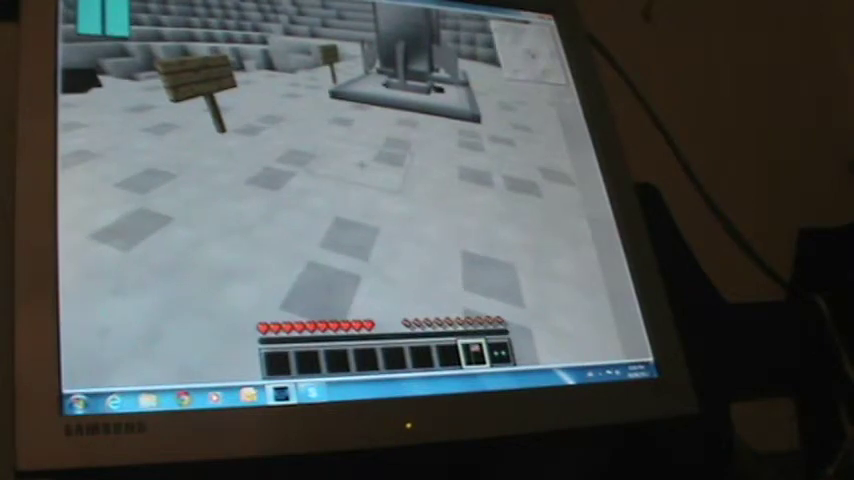
Step: Walk toward the signs and the American-flag base, then open the inventory
key(w)
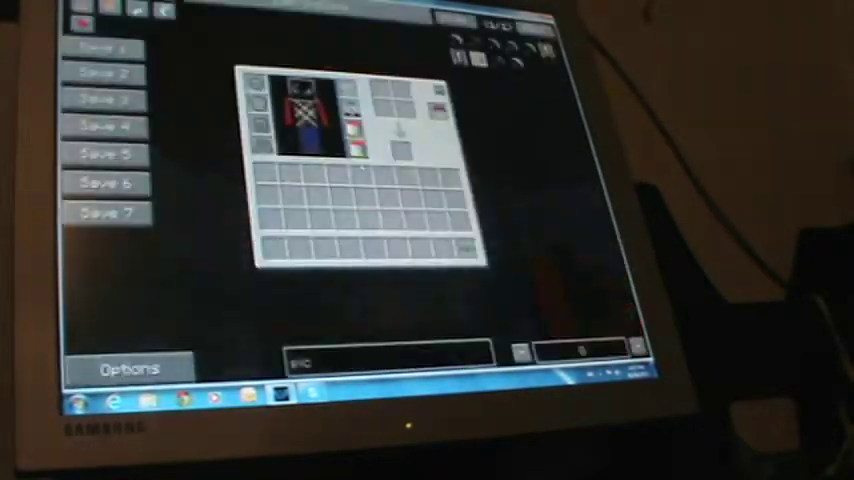
key(e)
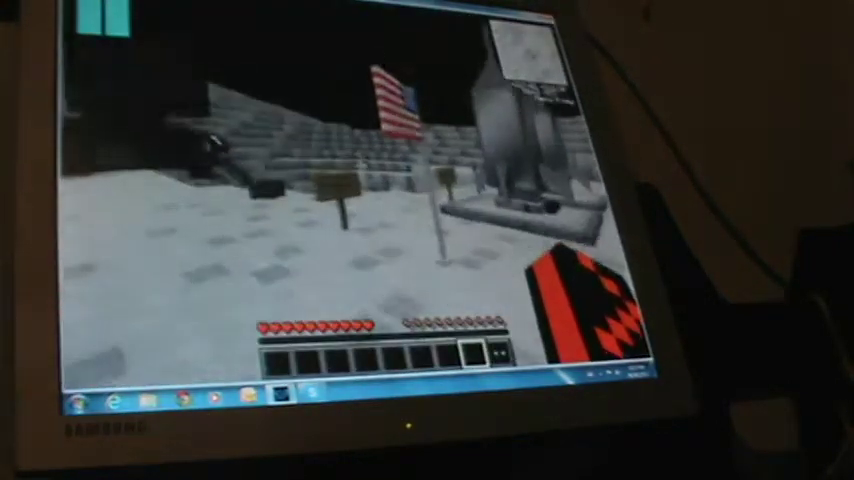